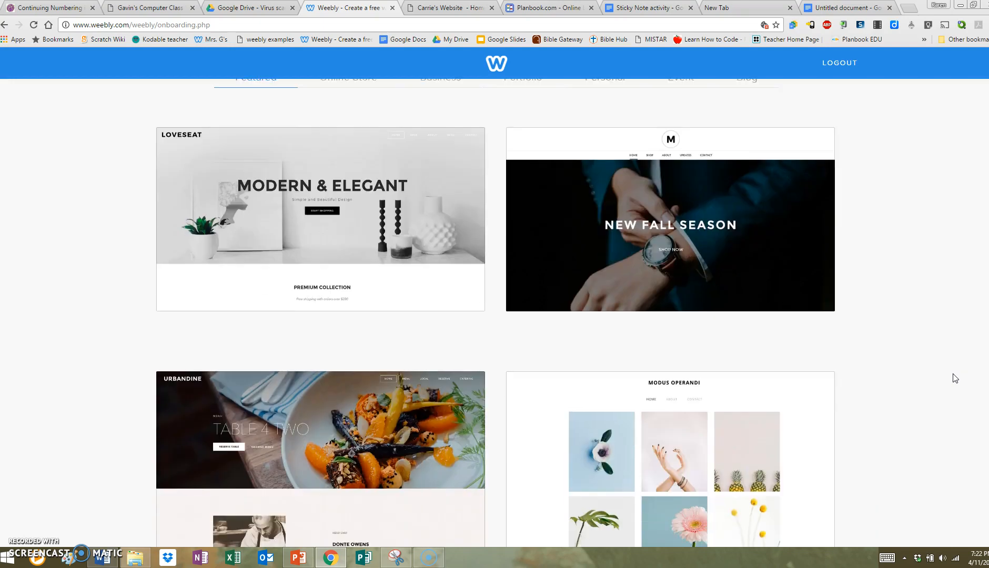
- Review the featured website themes and choose the Typo Designs theme
mouse_move(633, 160)
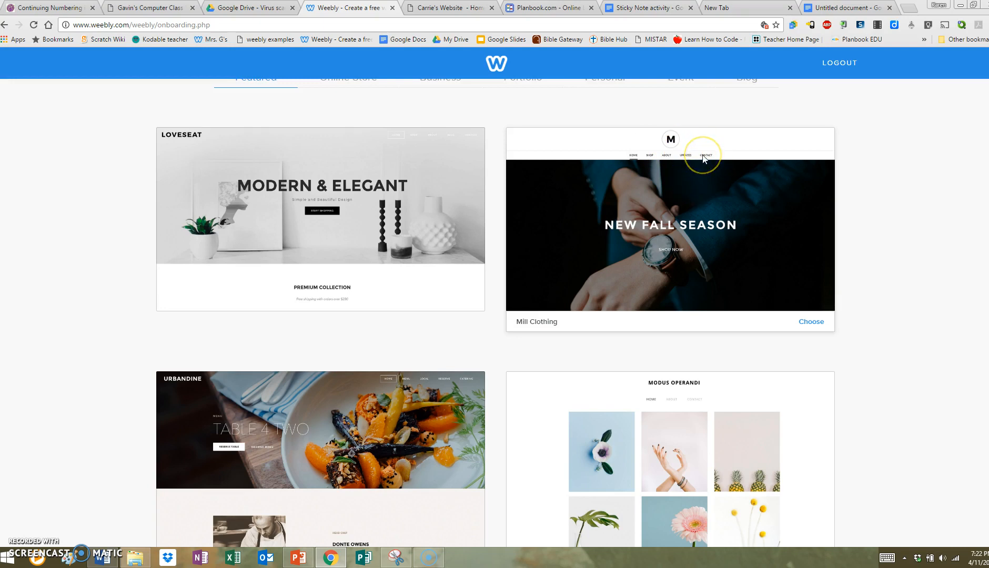
scroll(874, 333, "down", 3)
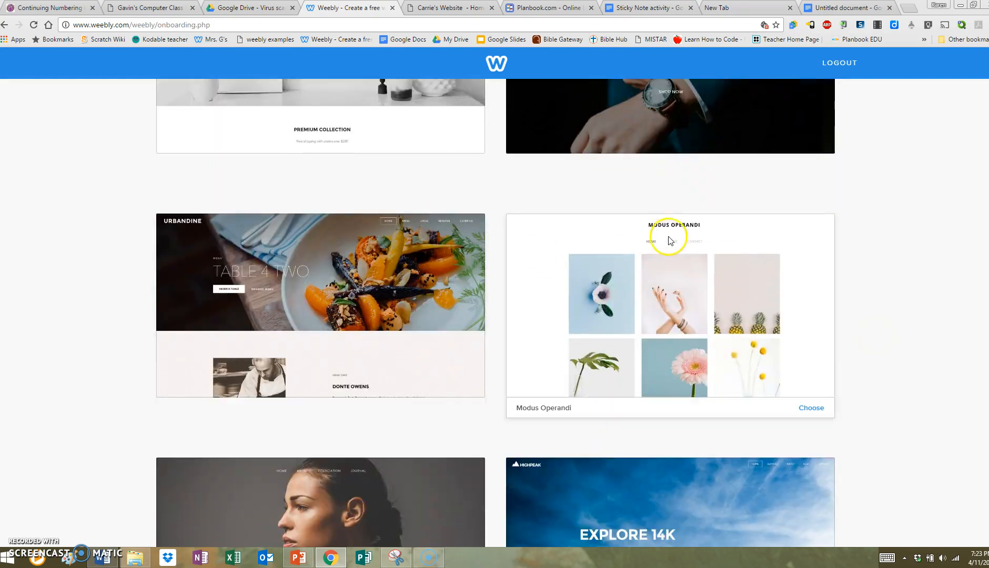
scroll(873, 336, "down", 5)
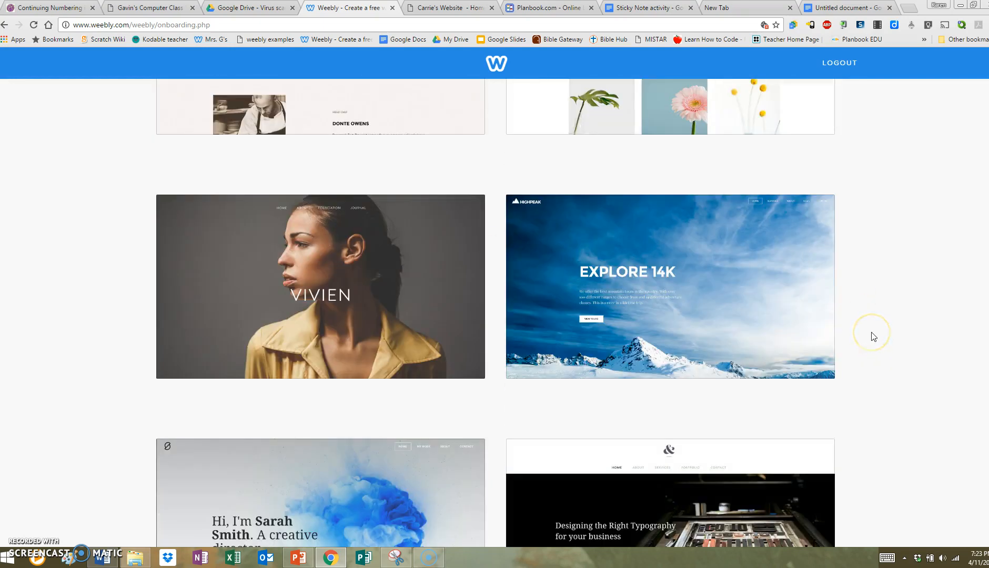
scroll(873, 337, "down", 2)
scroll(873, 337, "down", 3)
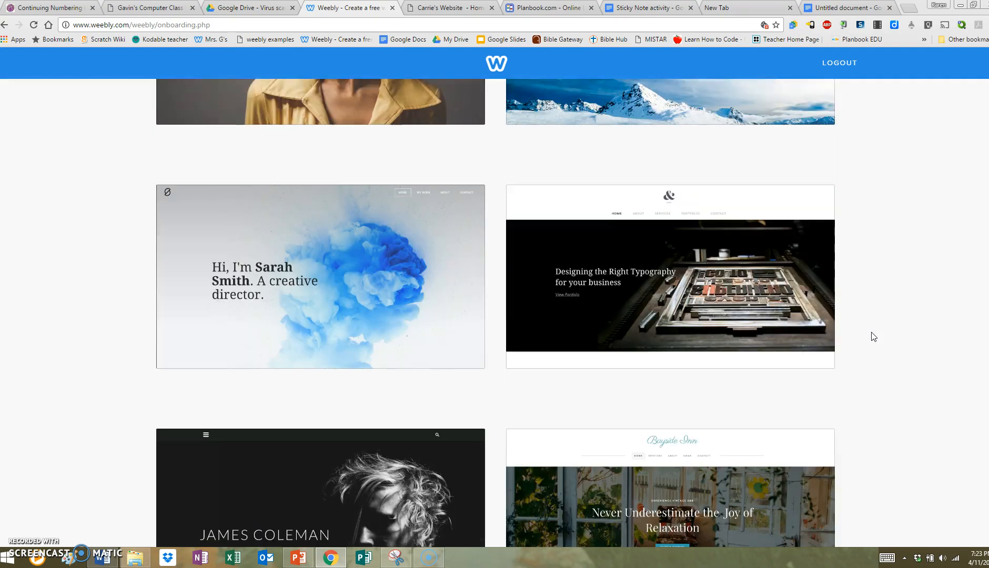
scroll(818, 311, "down", 4)
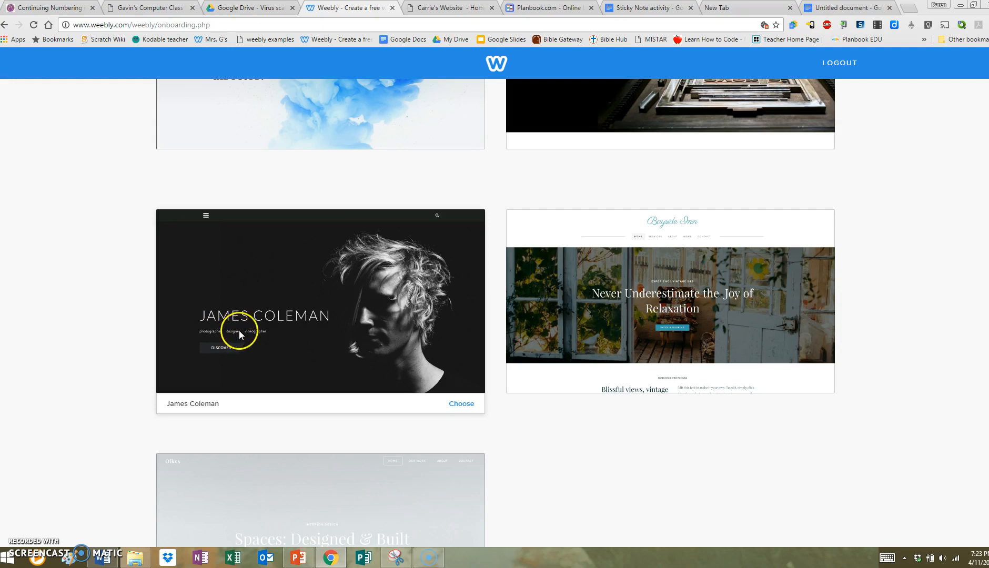
scroll(470, 439, "down", 3)
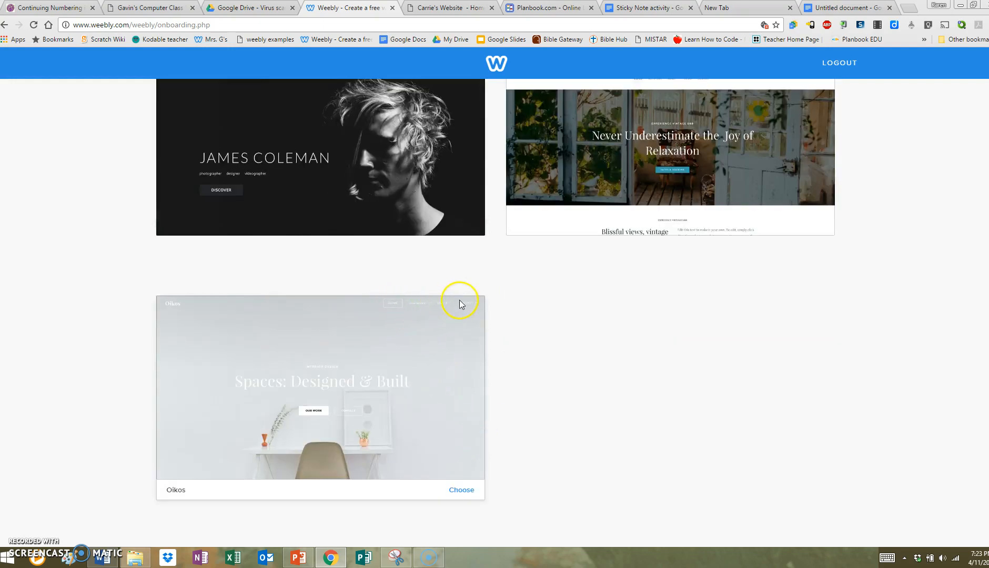
scroll(595, 390, "up", 2)
scroll(595, 391, "up", 7)
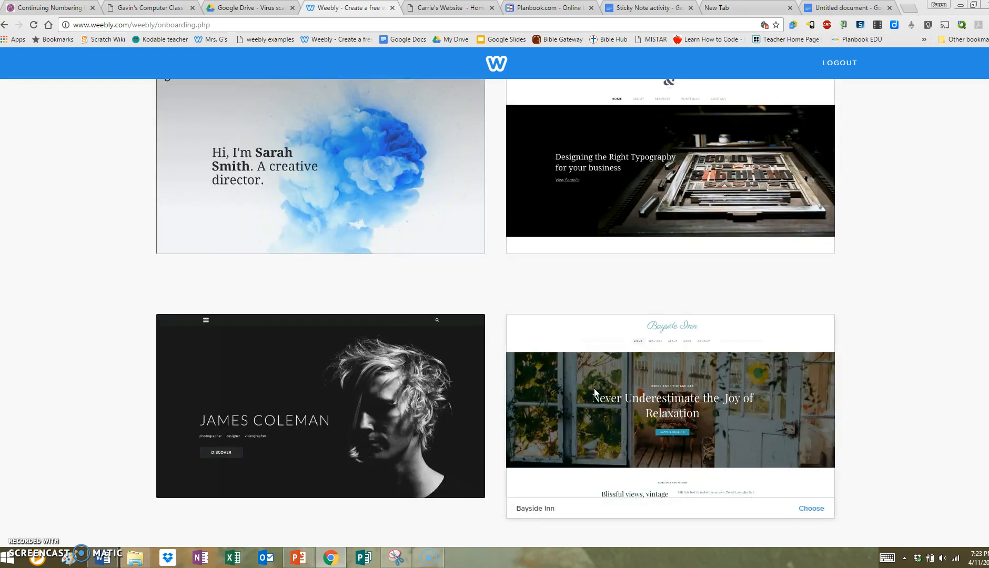
scroll(594, 391, "up", 1)
scroll(595, 387, "up", 8)
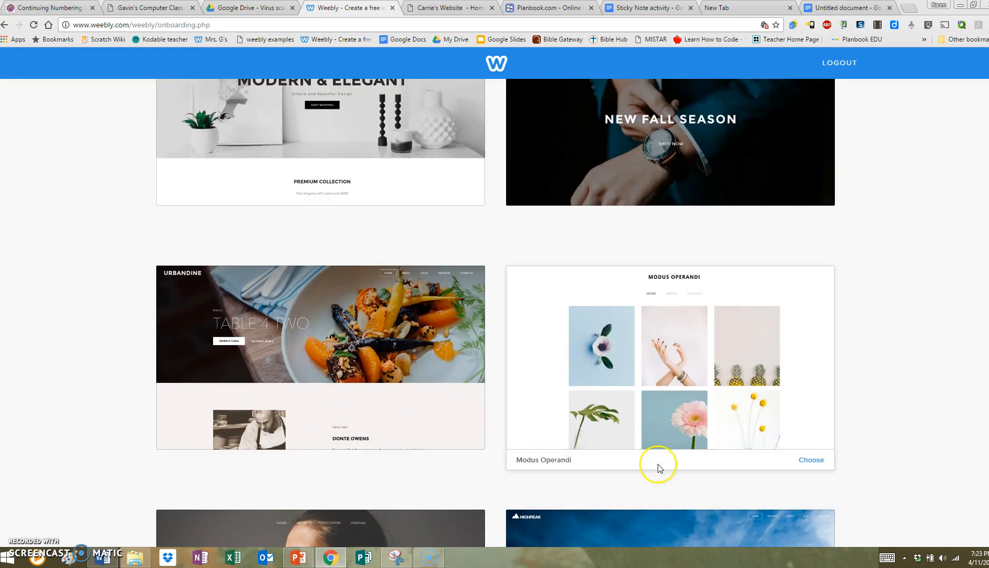
scroll(657, 461, "down", 11)
scroll(664, 455, "up", 1)
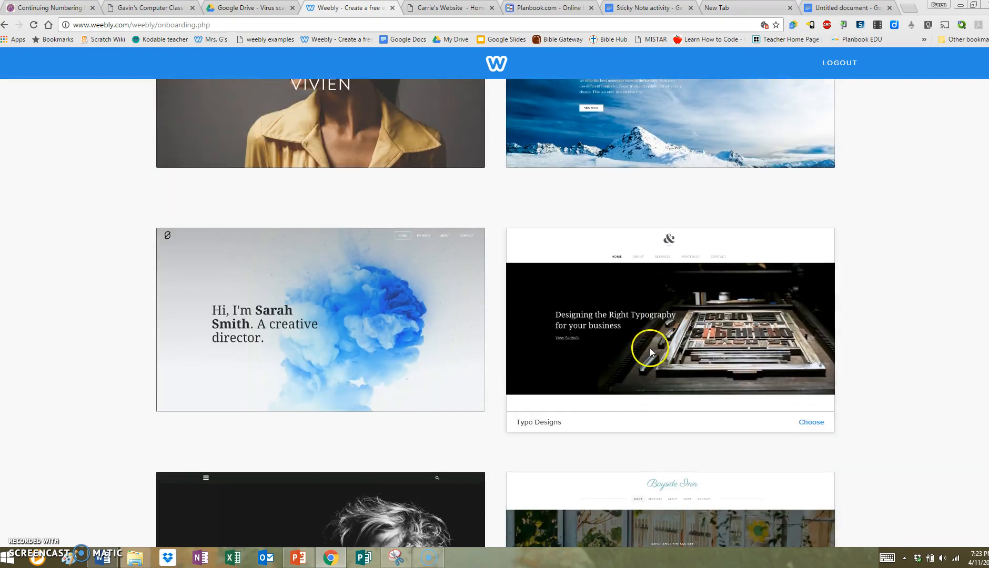
left_click(811, 424)
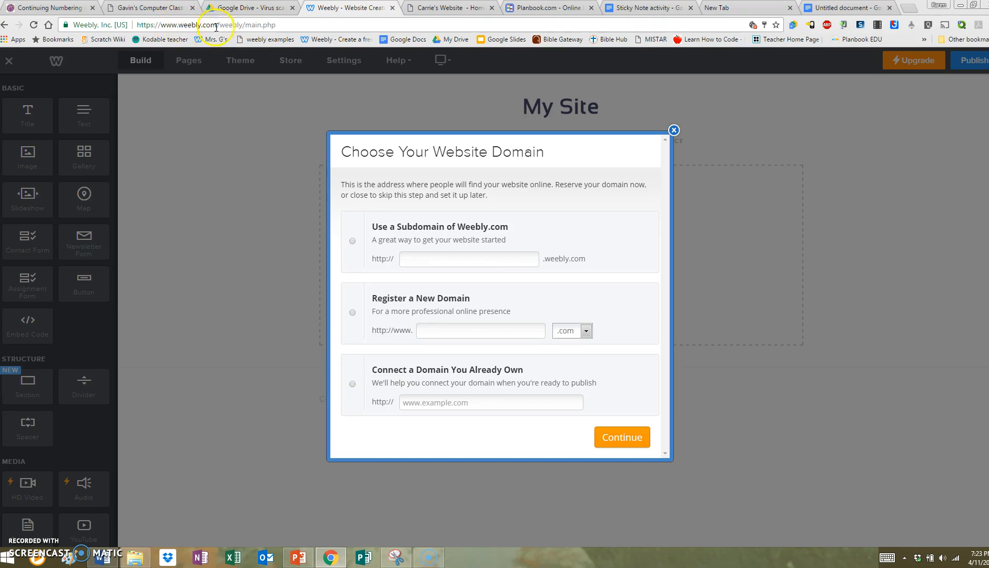
- Select the Weebly.com subdomain option and enter the owner's first name followed by "tech" as the address
left_click(352, 241)
left_click(408, 258)
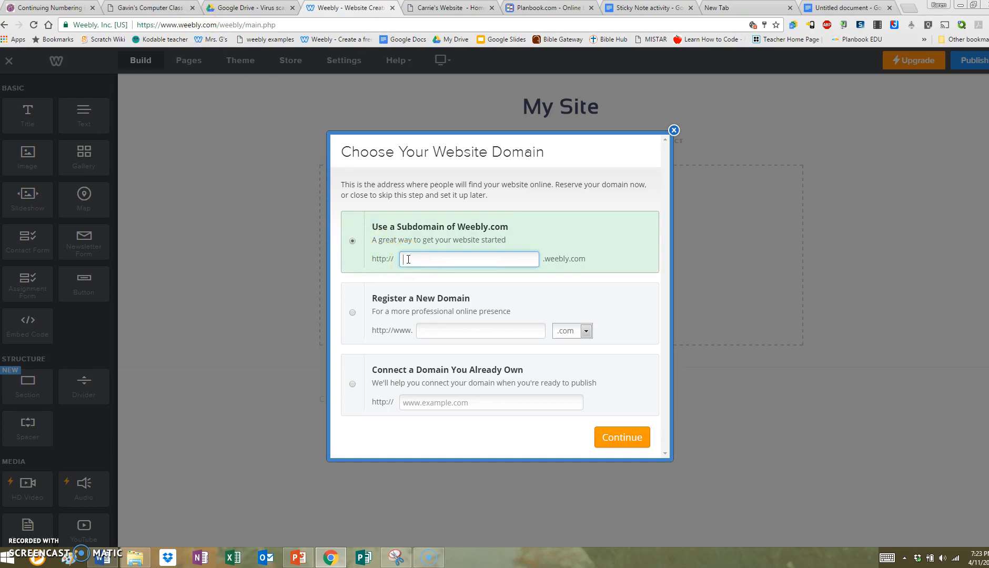
type("karen")
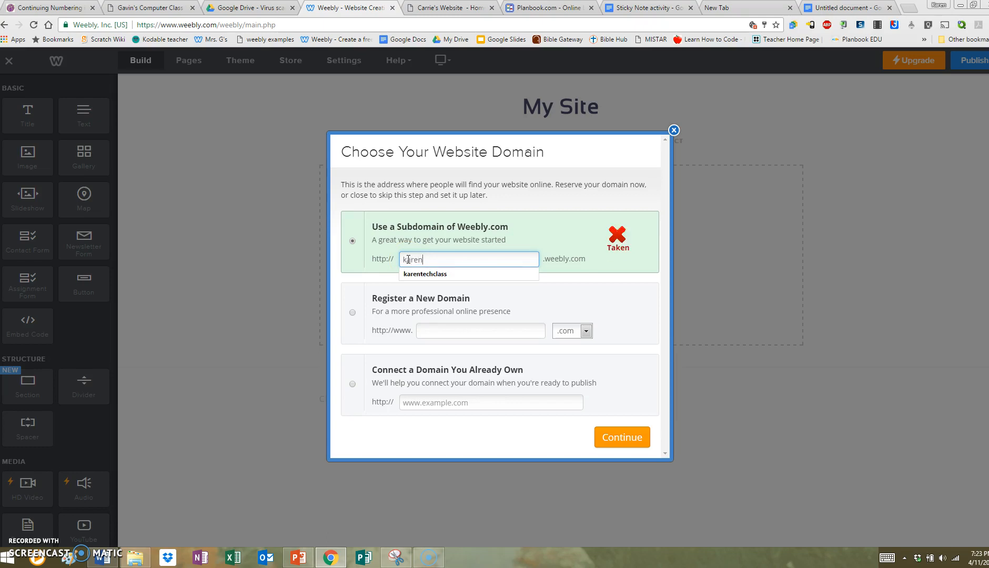
type("tec")
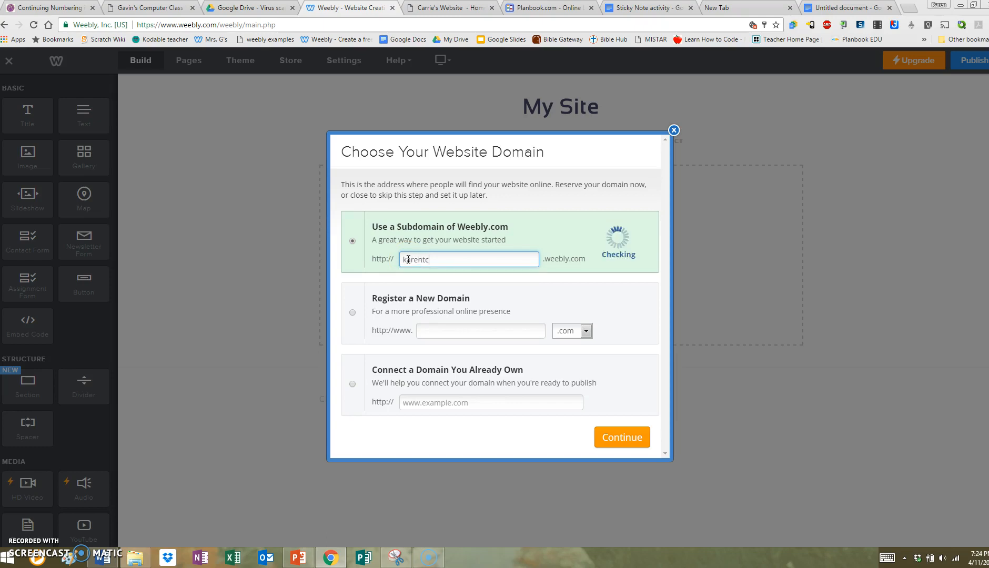
type("h")
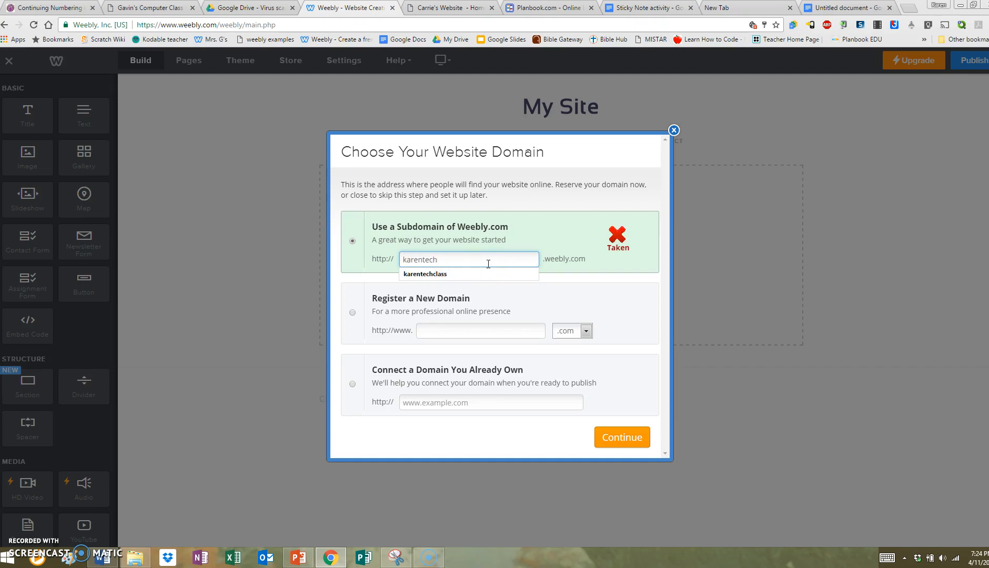
- Insert an "s" between the first name and "tech" in the subdomain and proceed with that address
left_click(422, 260)
type("s")
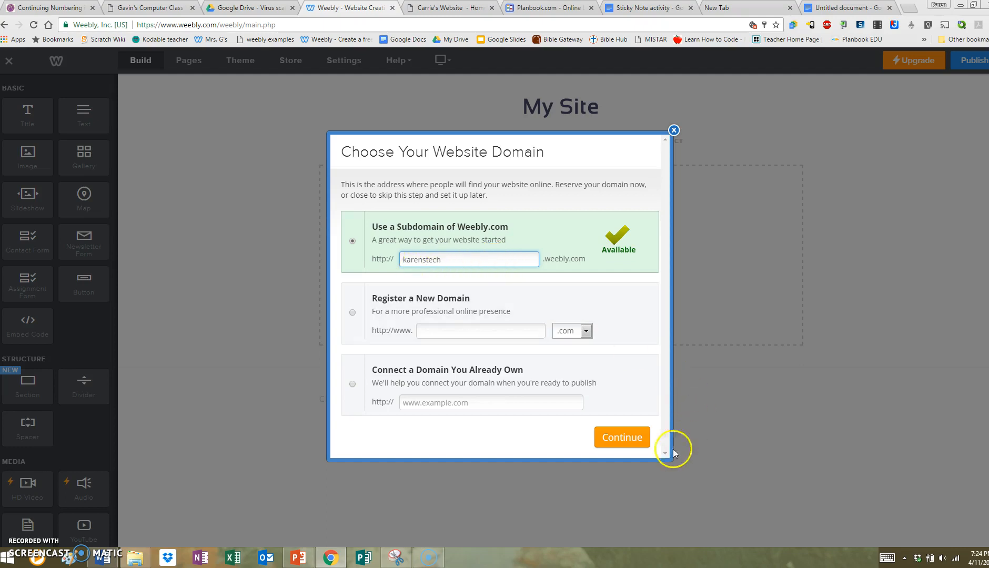
left_click(628, 437)
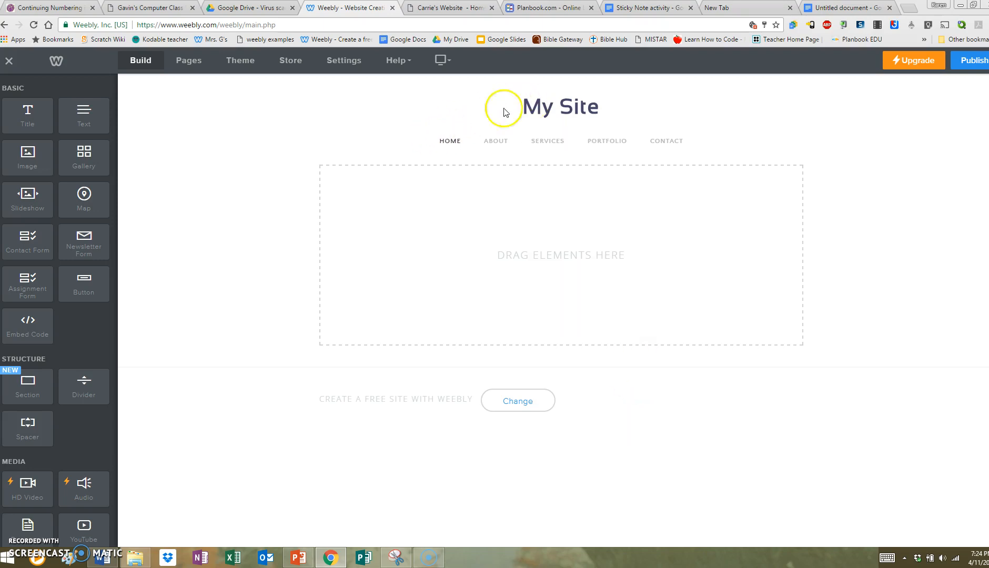
- Check the Weebly Websites instructions document and add a Home page Title element with the owner's possessive first name plus "Computer Class Website"
left_click(825, 6)
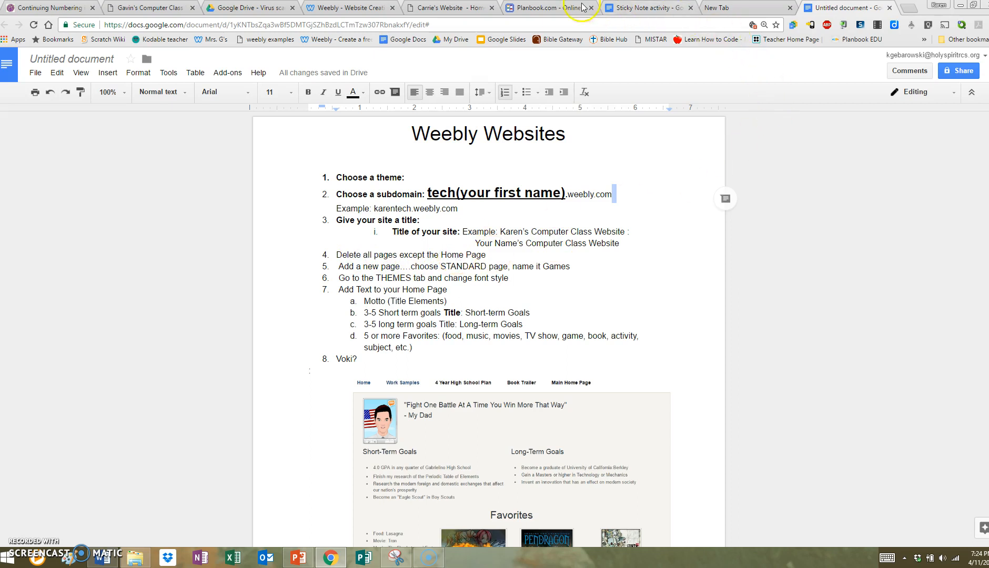
left_click(329, 12)
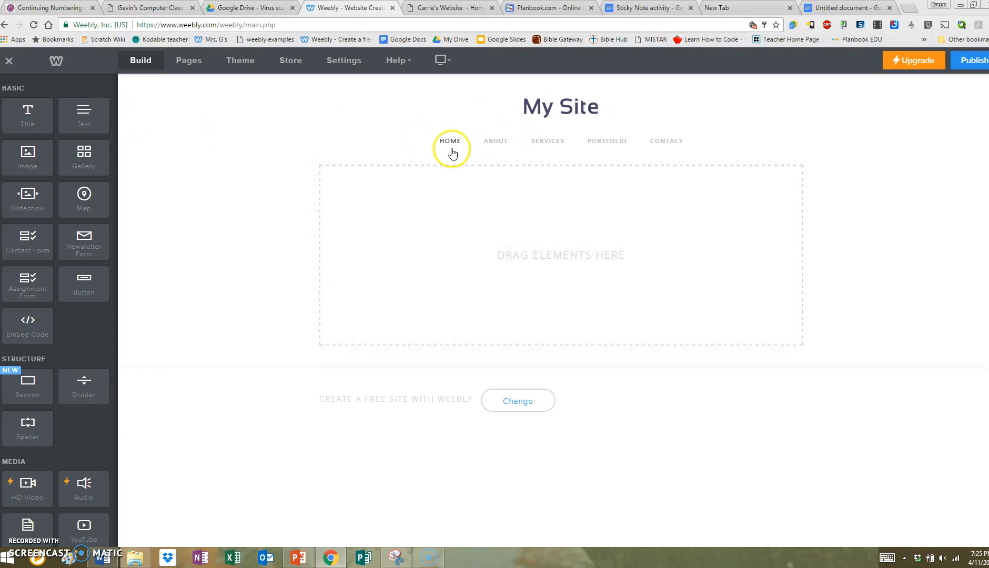
left_click_drag(28, 112, 587, 199)
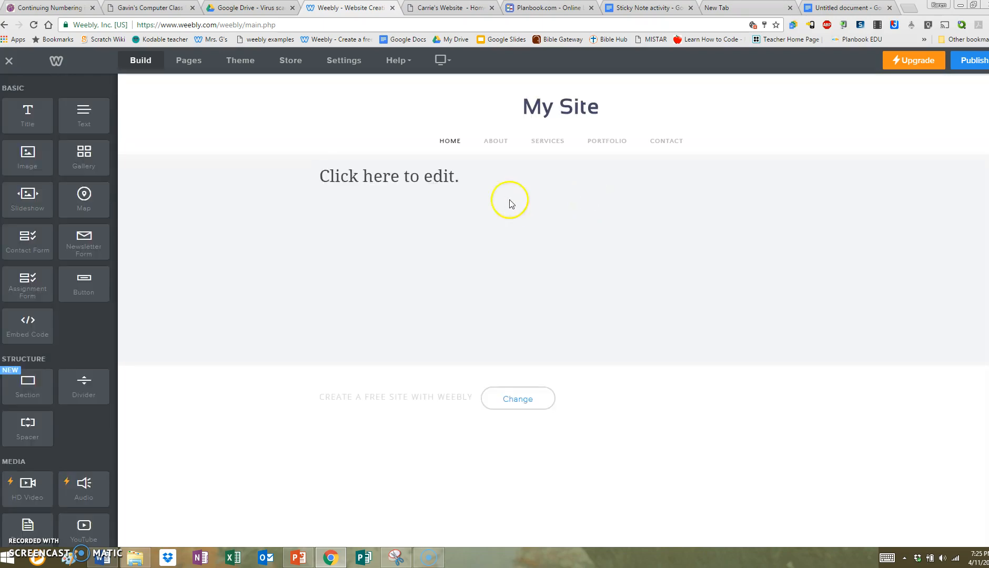
left_click(427, 176)
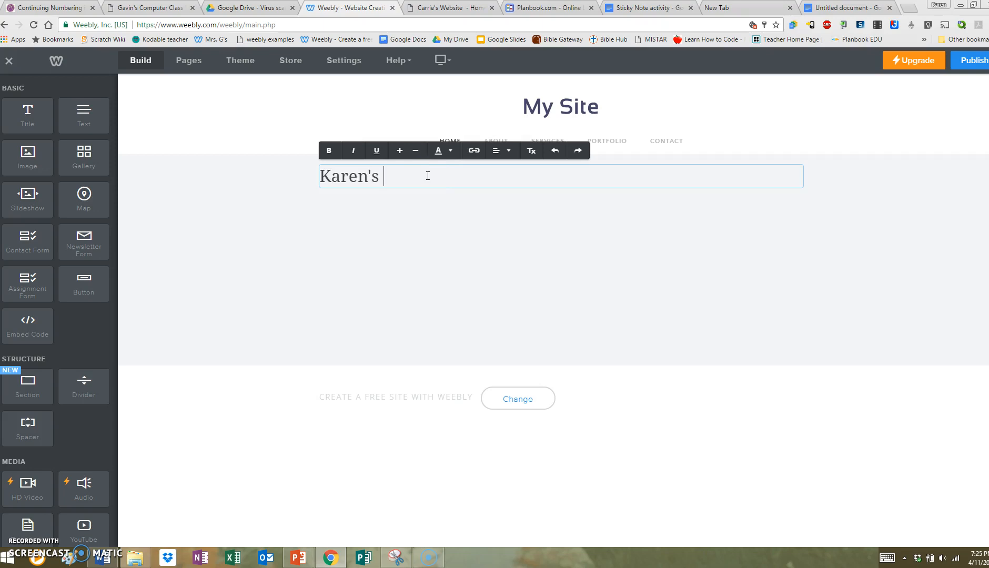
type("Karen's Computer Class Website")
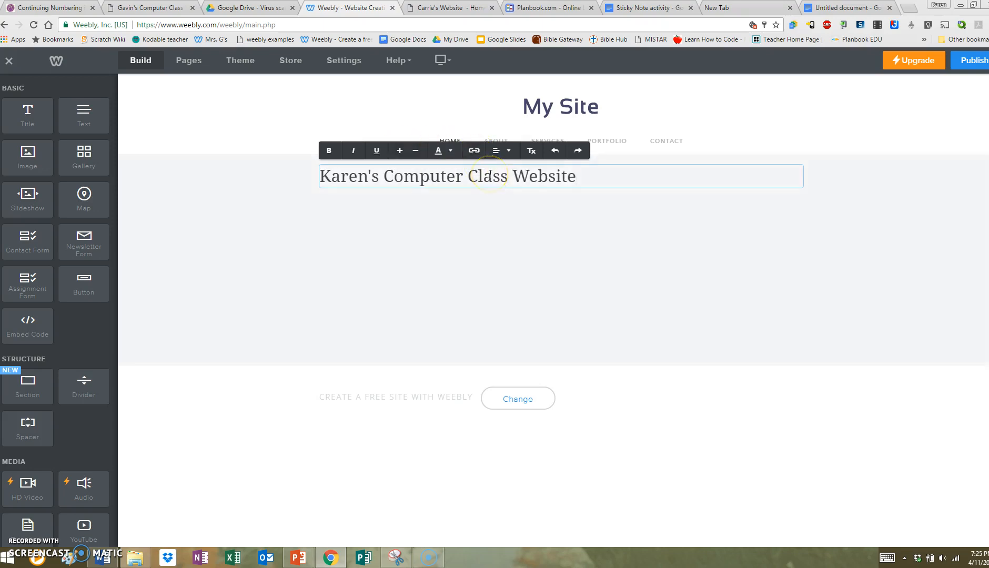
- Center the Home page title text and enlarge it until it spans the content width
left_click(506, 150)
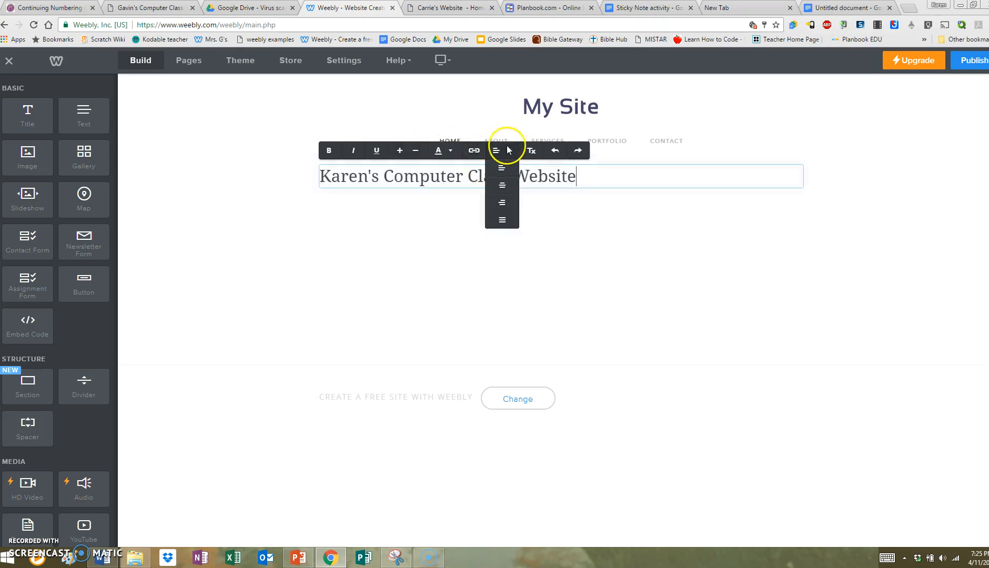
left_click(502, 185)
left_click_drag(698, 179, 410, 177)
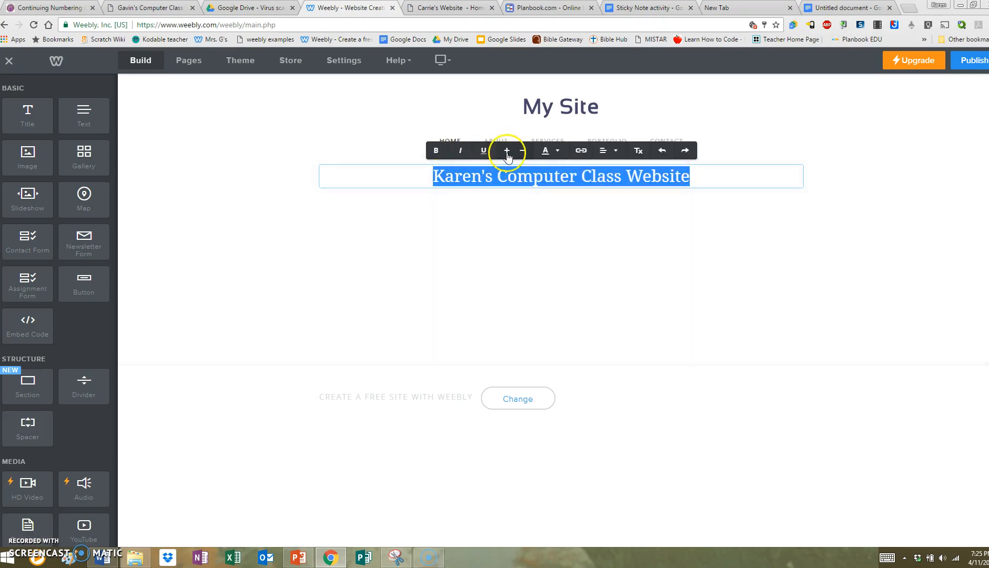
left_click(507, 151)
left_click(507, 151)
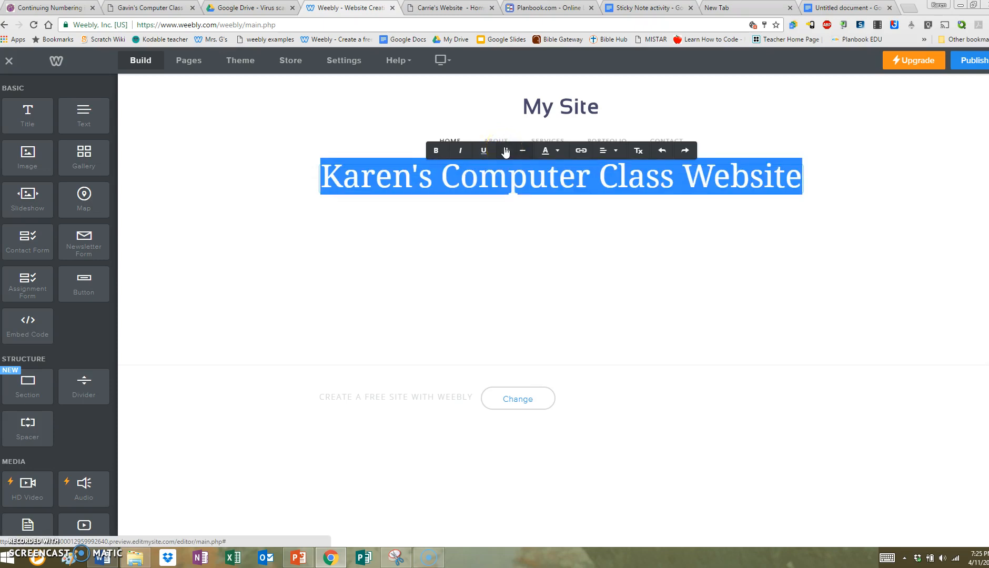
- Color the Home page title text dark red and finish editing it
left_click(558, 153)
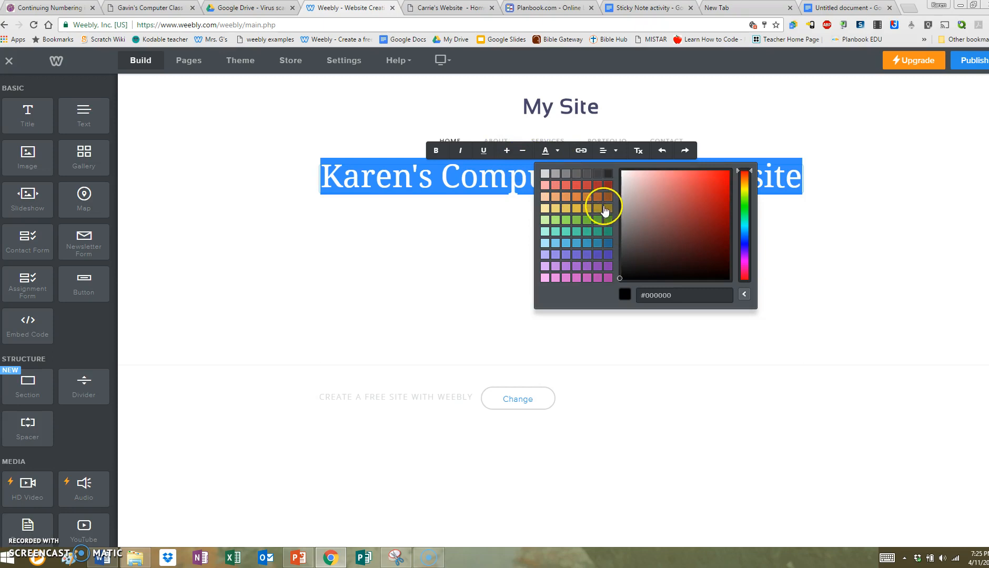
left_click(609, 187)
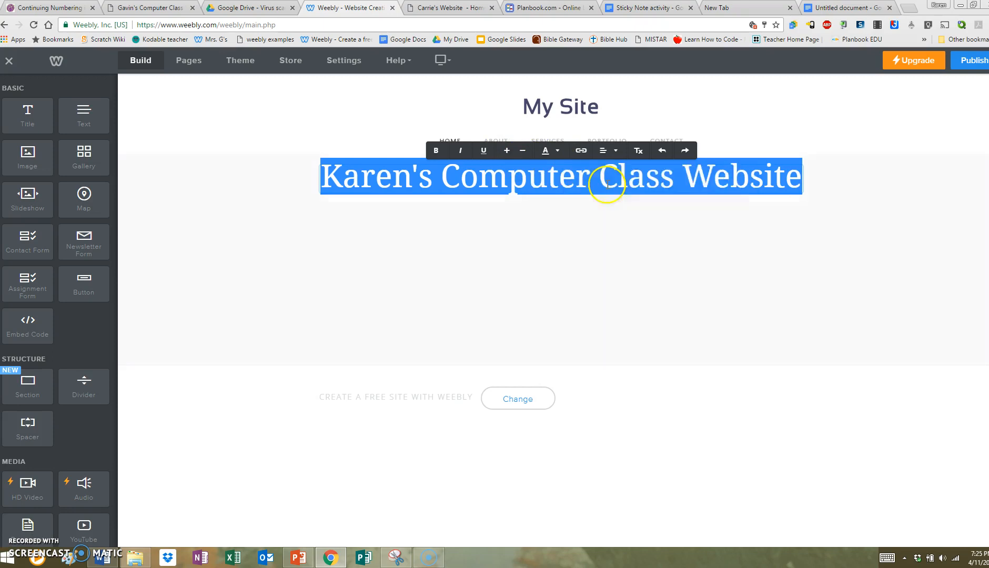
left_click(628, 256)
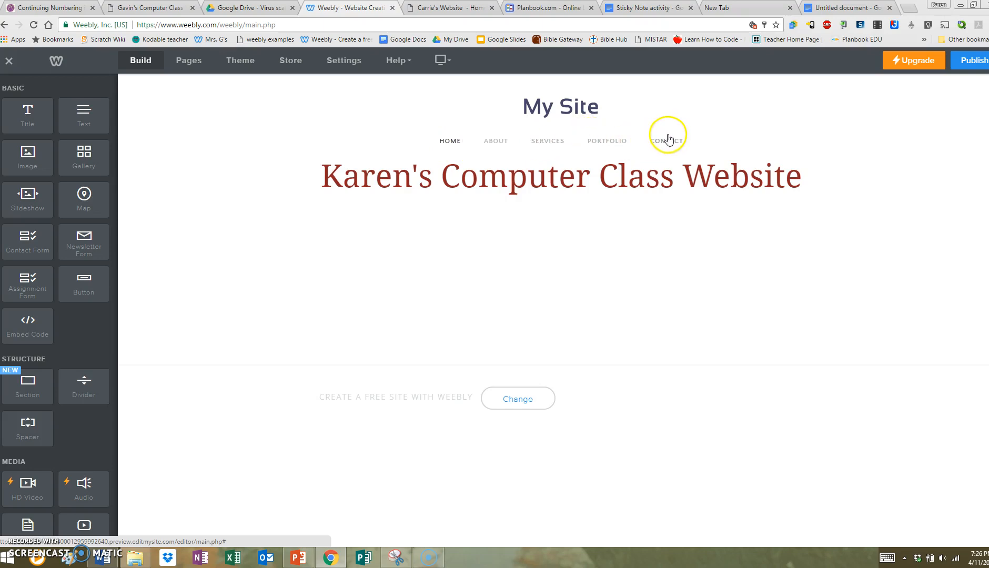
- Delete the About page from the site
left_click(191, 61)
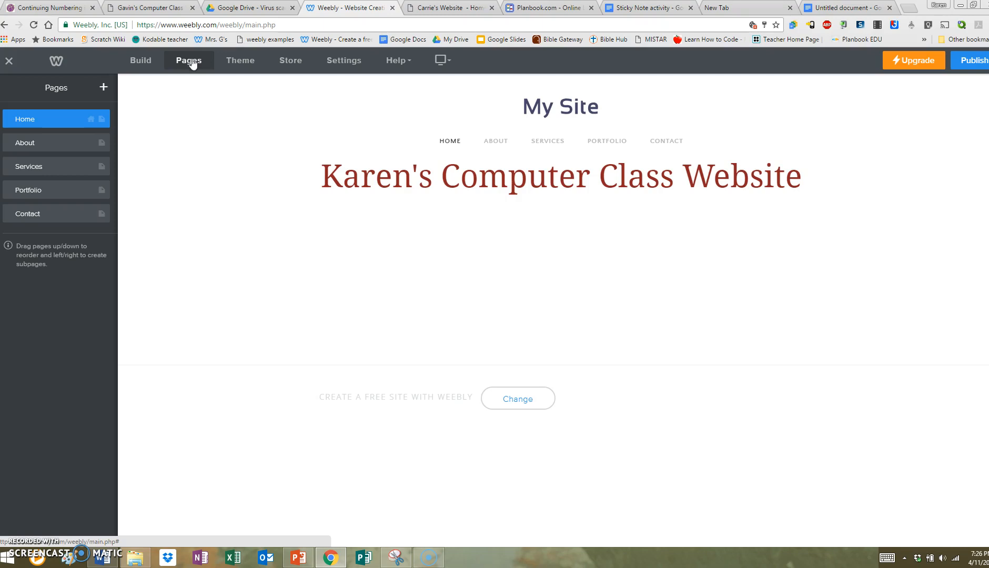
left_click(62, 142)
left_click(77, 289)
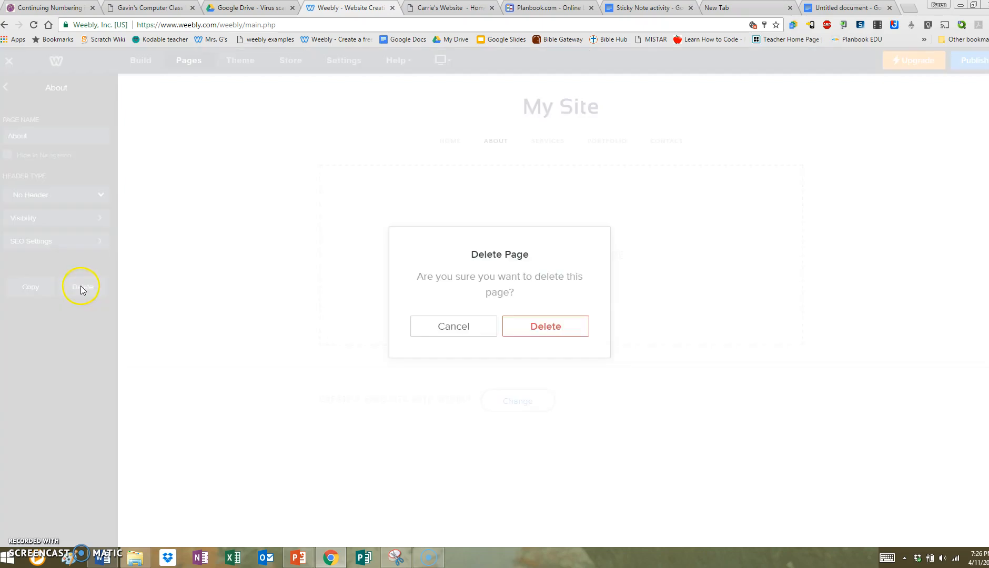
left_click(545, 327)
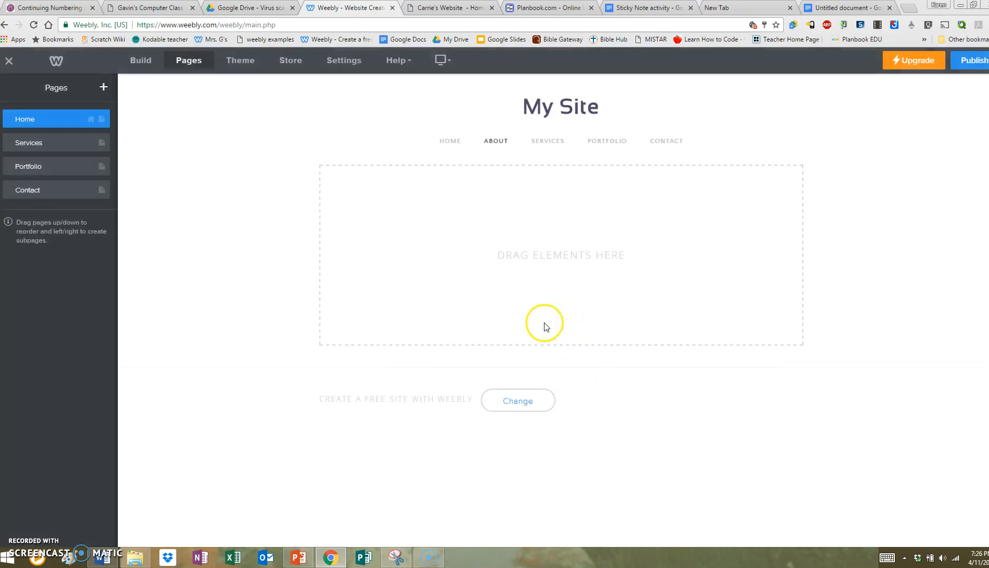
- Delete the Services page from the site
left_click(71, 142)
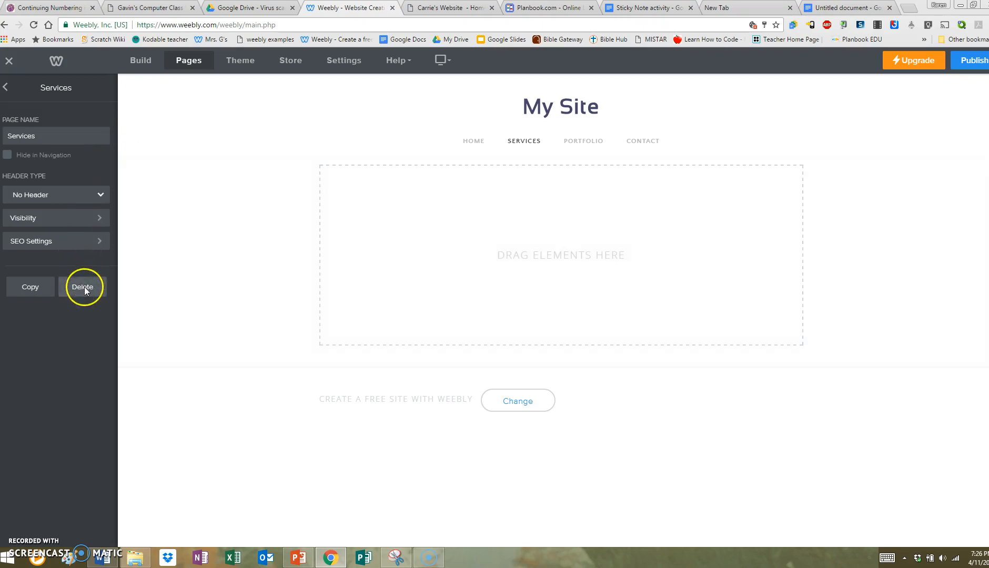
left_click(83, 287)
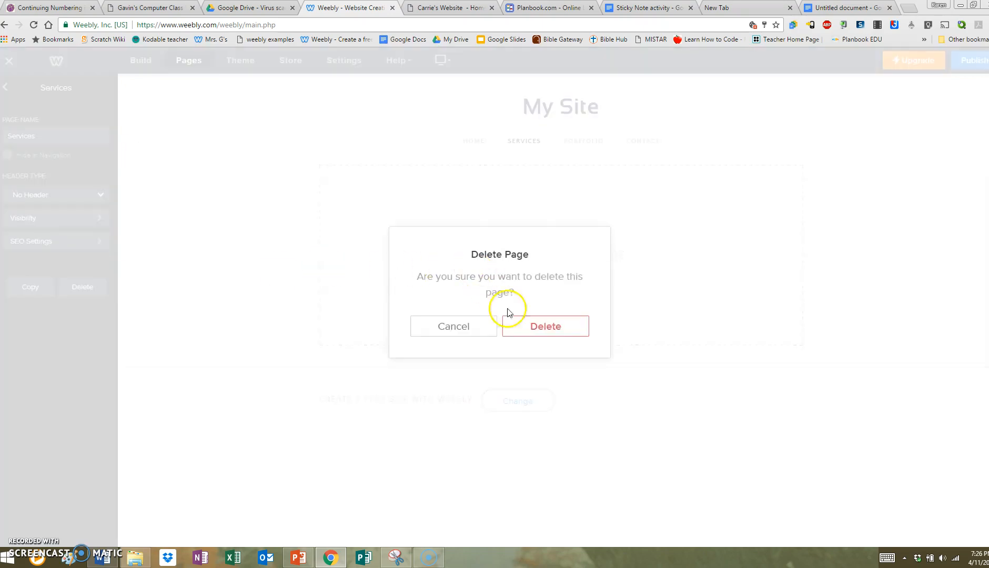
left_click(533, 326)
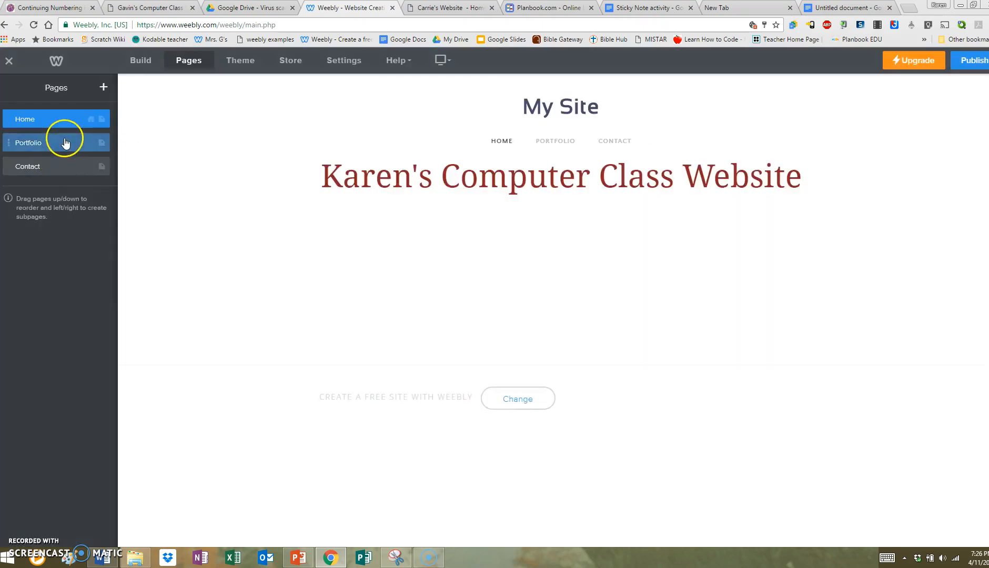
- Delete the Portfolio page from the site
left_click(66, 141)
left_click(85, 285)
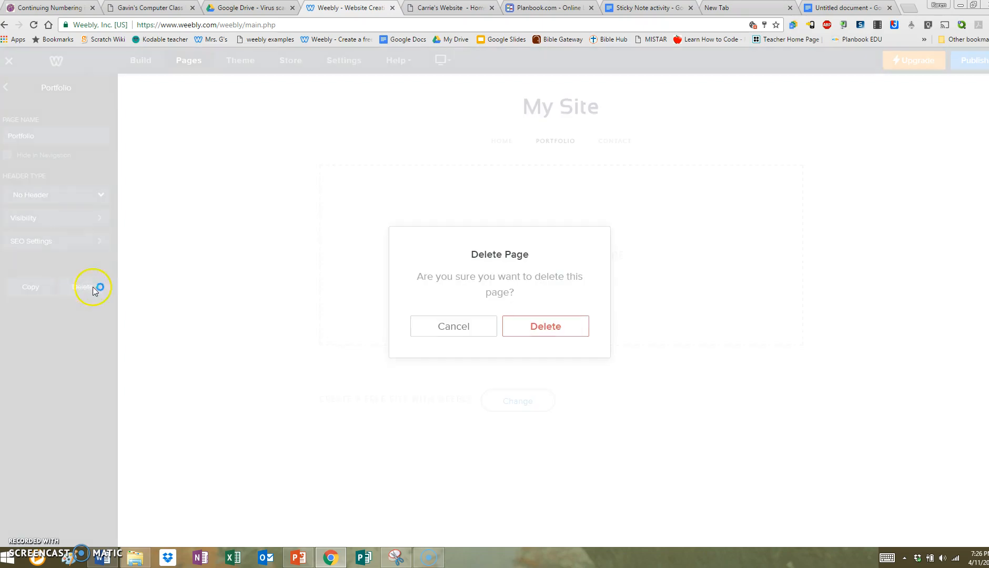
left_click(536, 328)
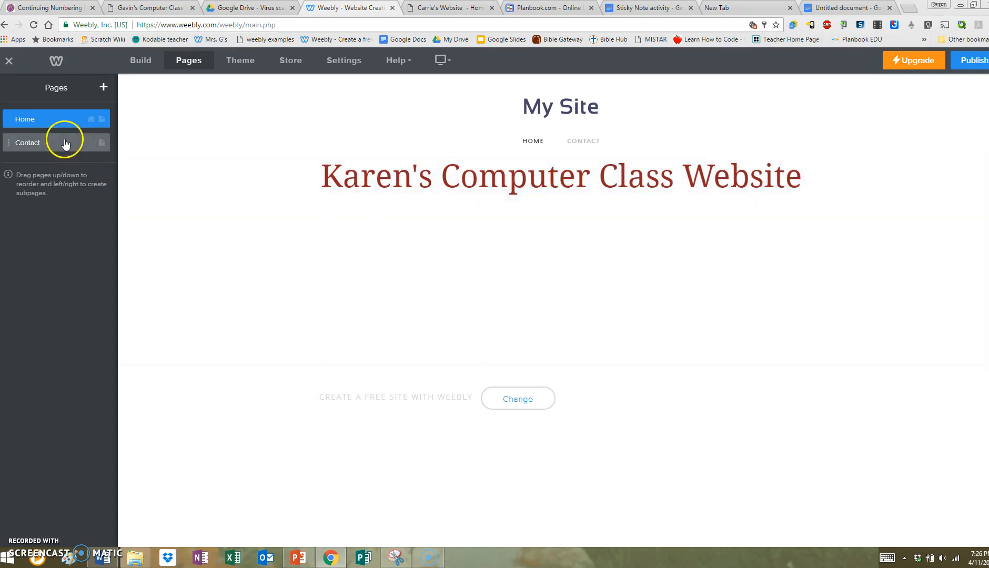
- Make the Contact page a subpage of Home and try both pages in the site's navigation
left_click_drag(58, 142, 79, 141)
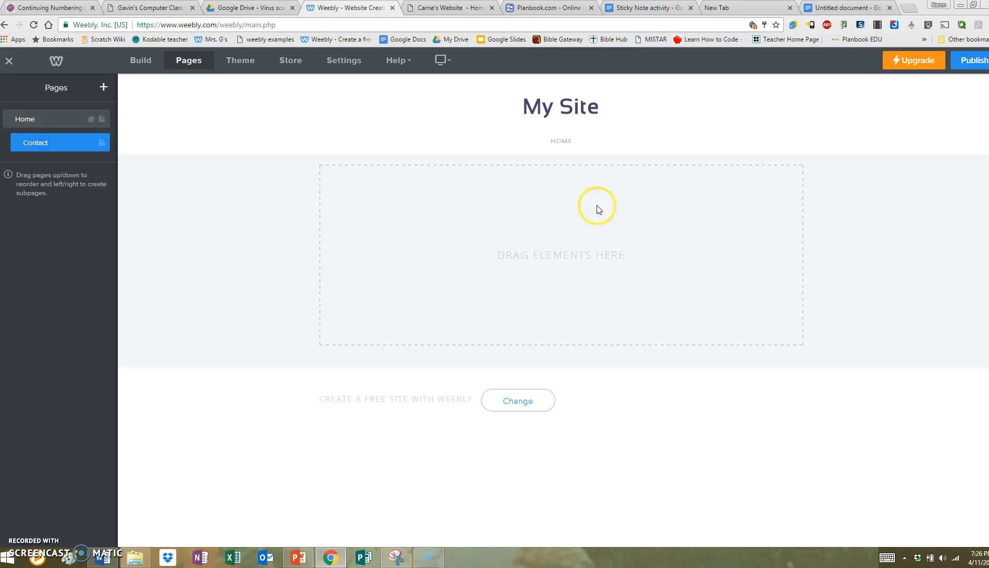
mouse_move(562, 145)
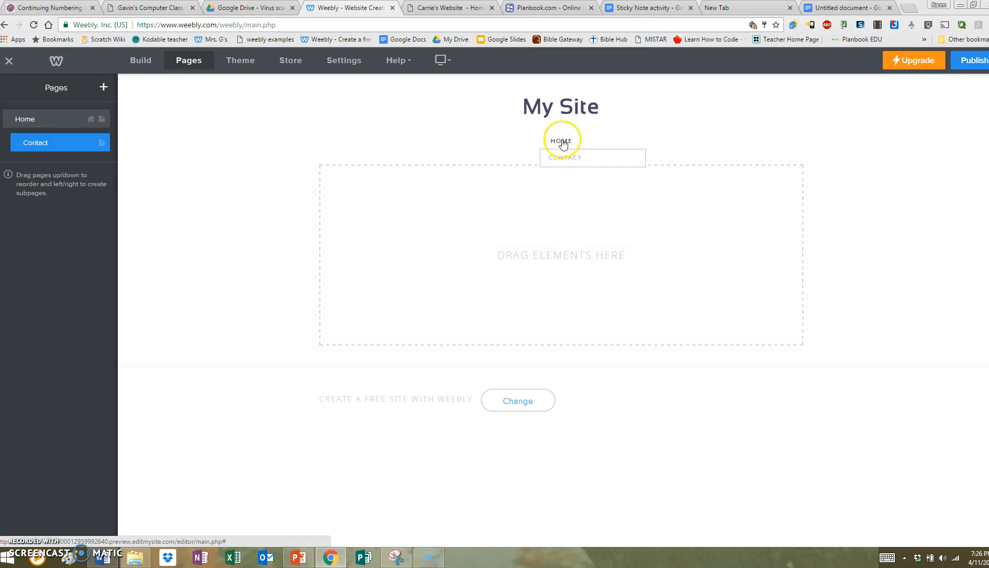
left_click(561, 143)
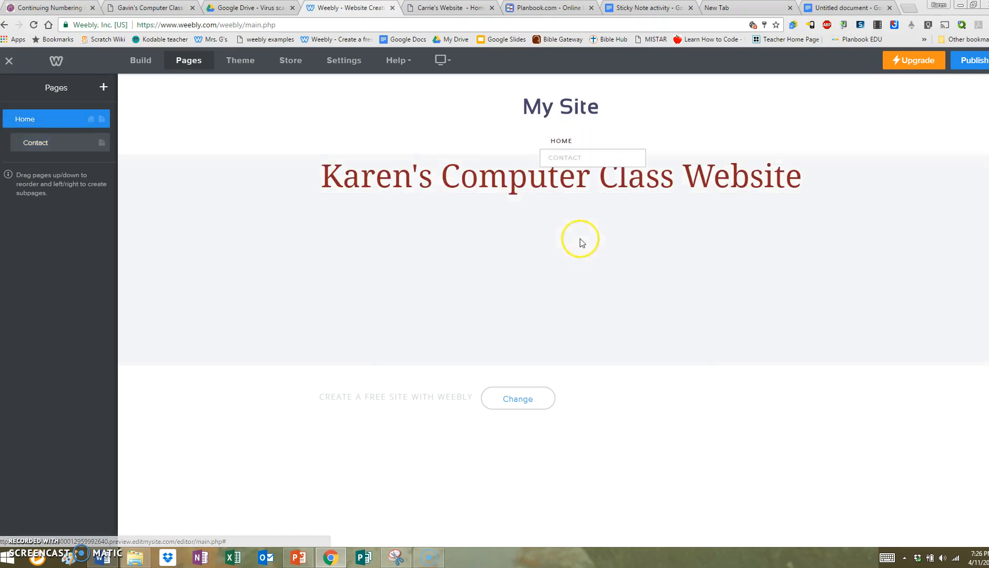
left_click(560, 158)
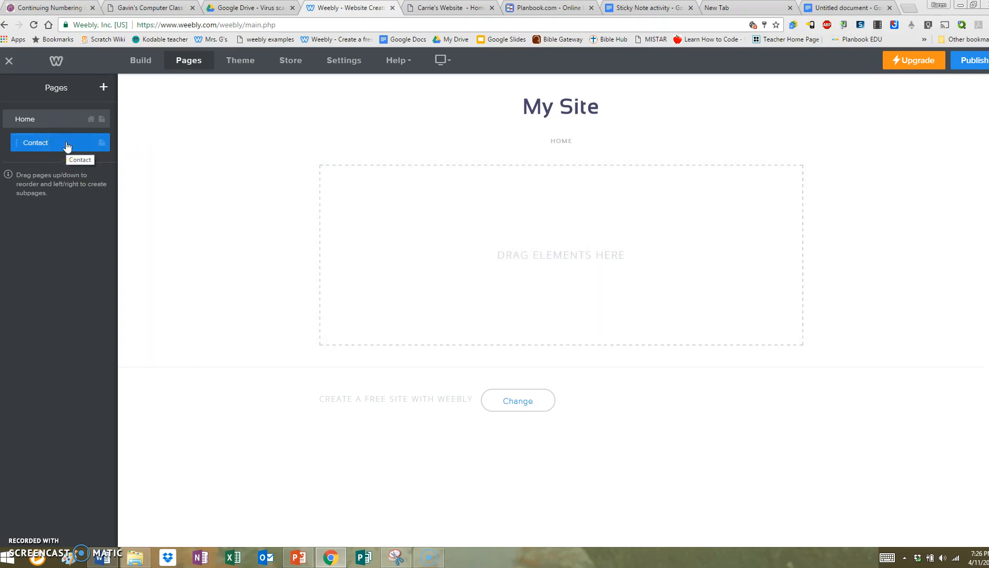
- Move the Contact page out of Home and place it first in the page order
left_click_drag(67, 147, 59, 117)
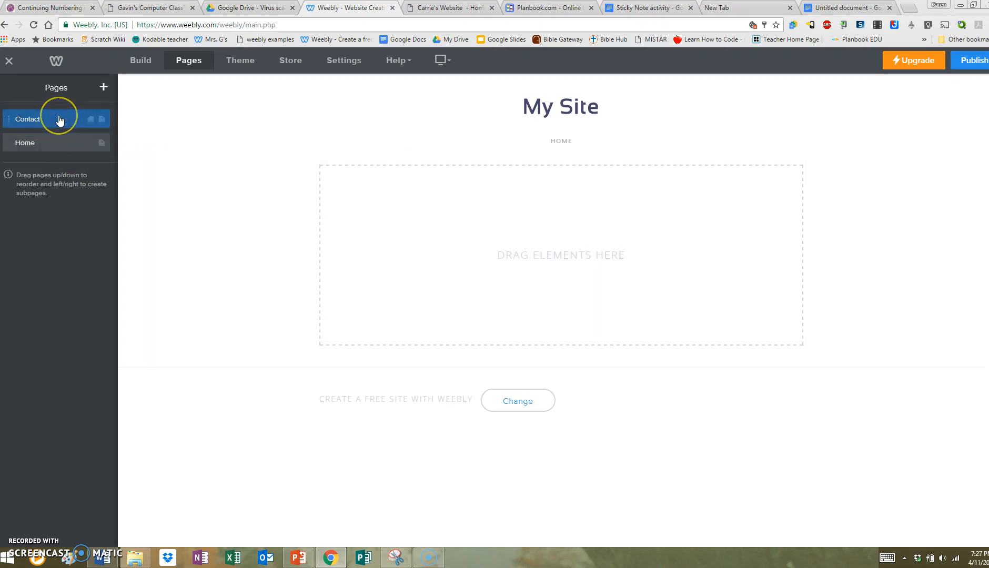
left_click(10, 119)
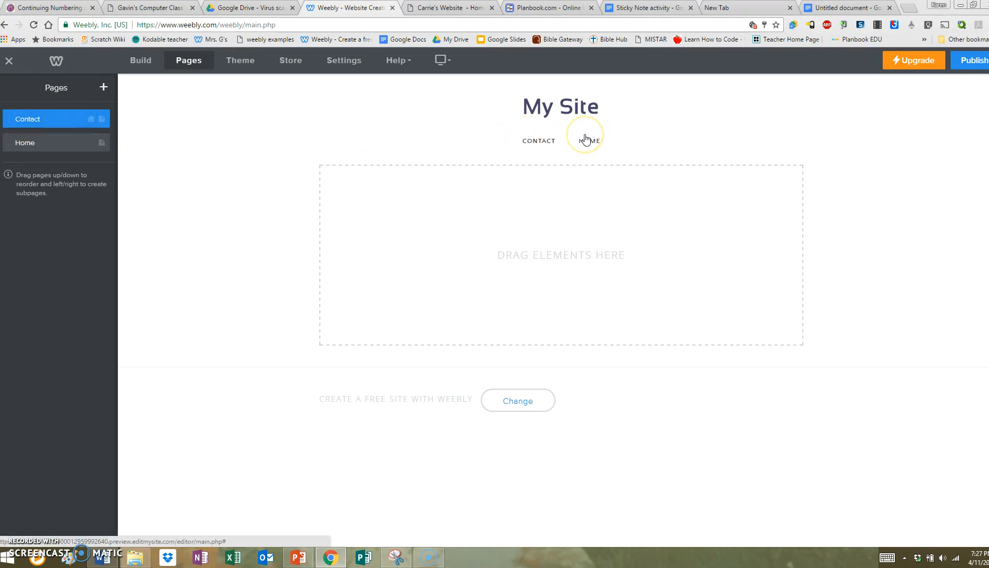
- Delete the Contact page from the site
left_click(63, 119)
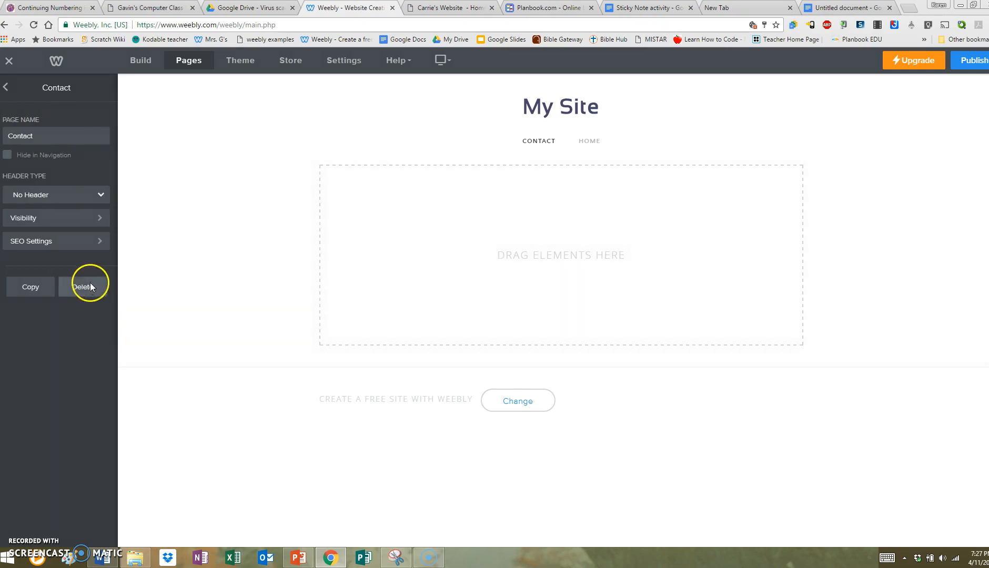
left_click(89, 284)
left_click(536, 326)
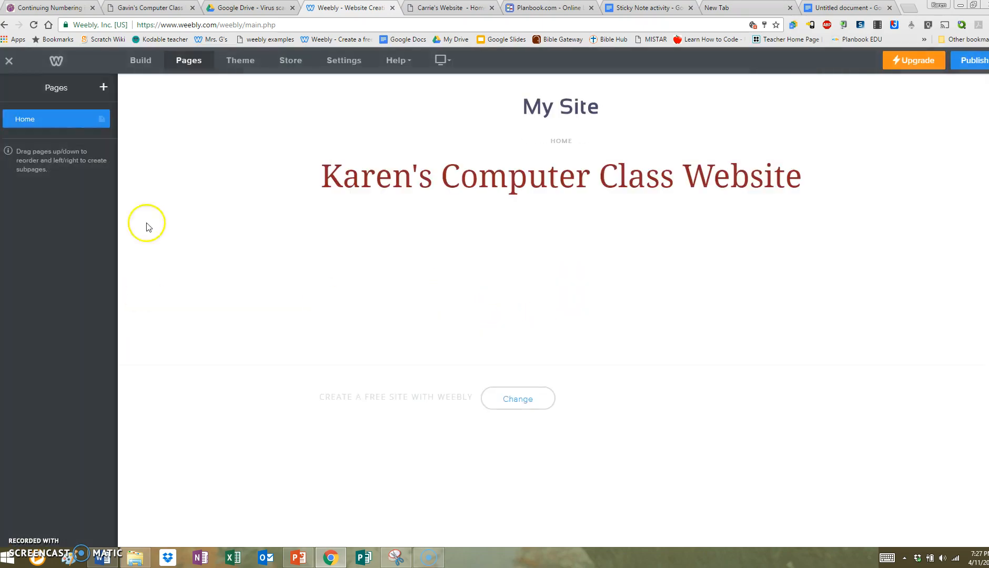
- Add a standard page named Games with the Header type set to Header, and finish its setup
left_click(105, 87)
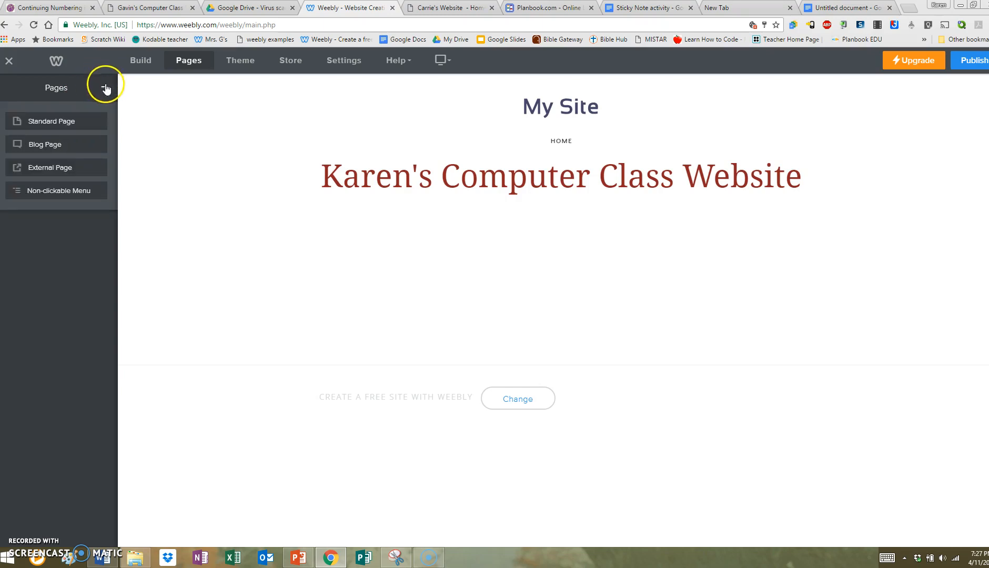
left_click(52, 121)
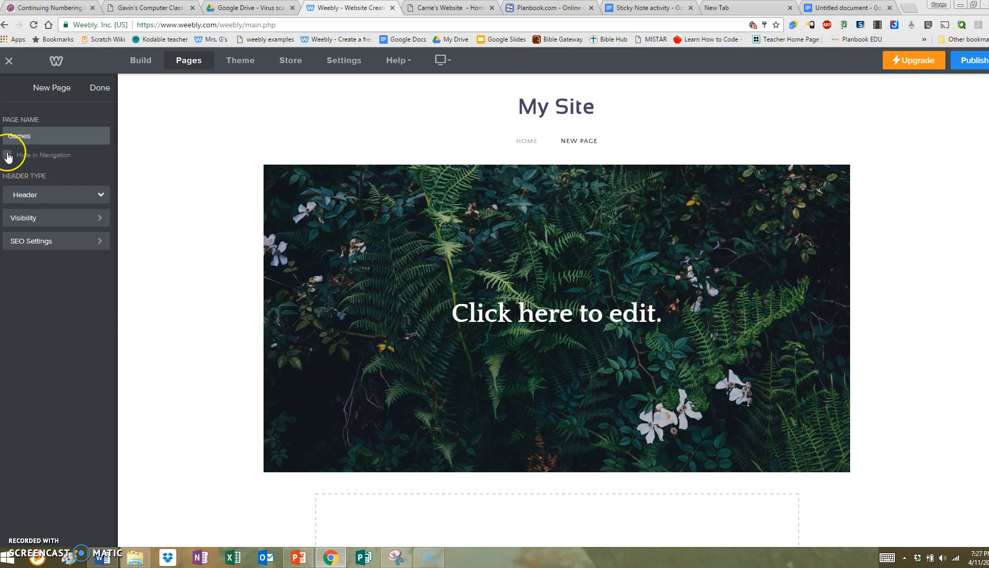
left_click(100, 196)
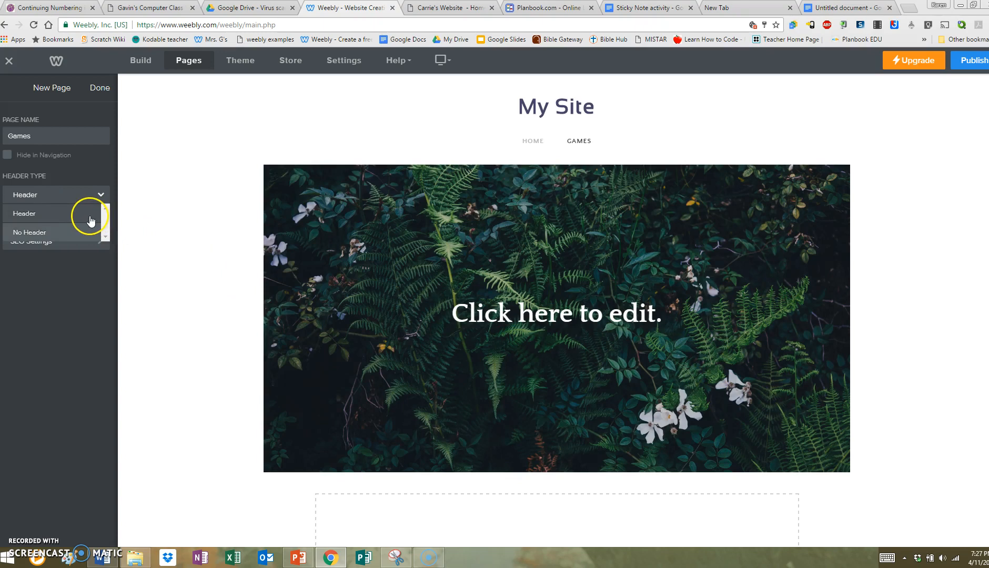
left_click(88, 219)
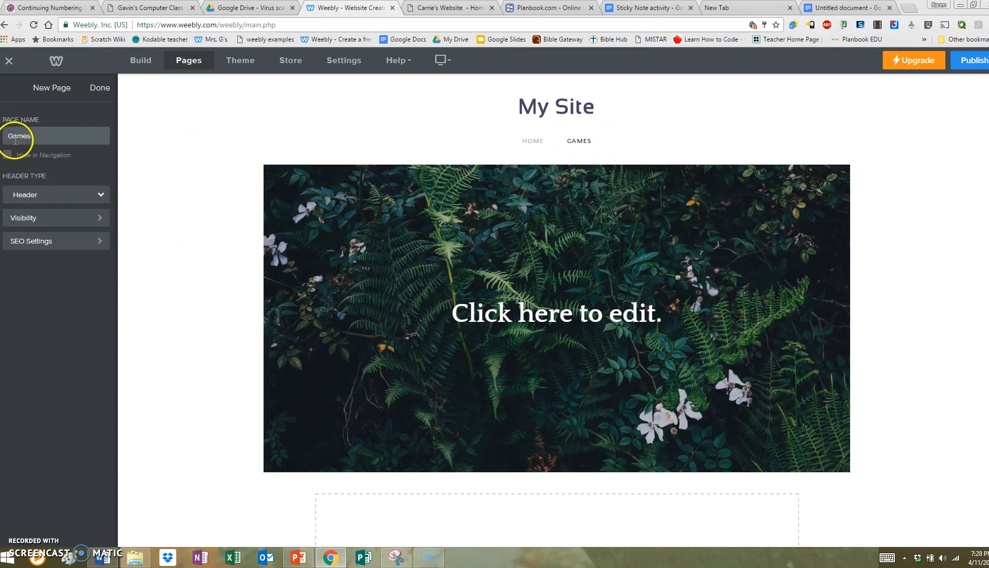
left_click(98, 87)
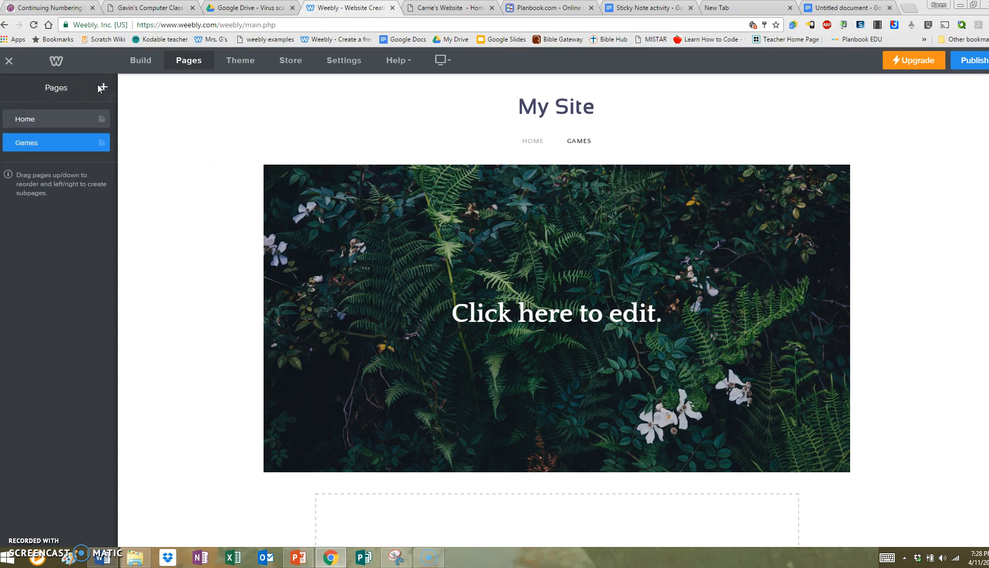
- Return to the page-building view and switch between the Home and Games pages through the site navigation
left_click(141, 60)
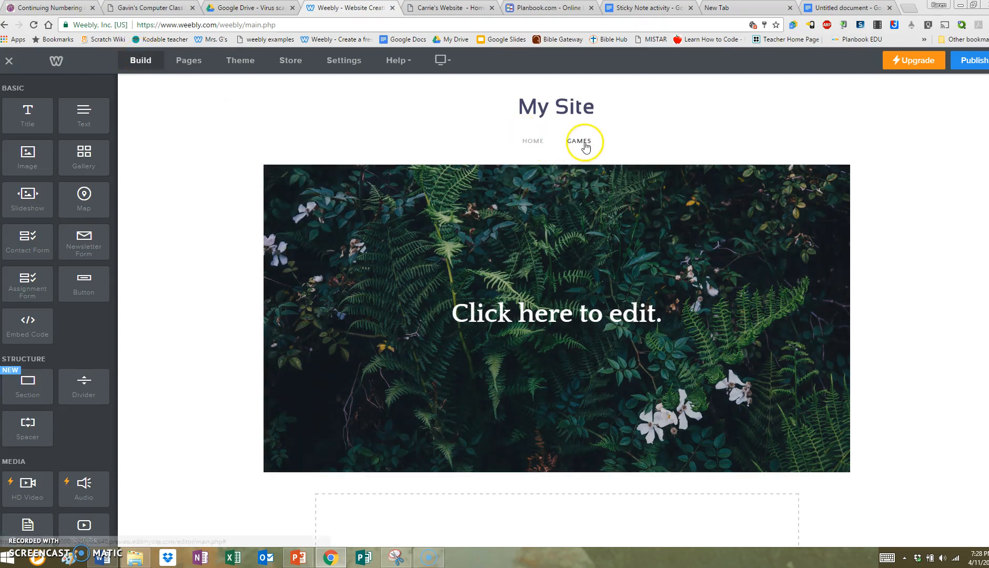
left_click(585, 146)
left_click(533, 141)
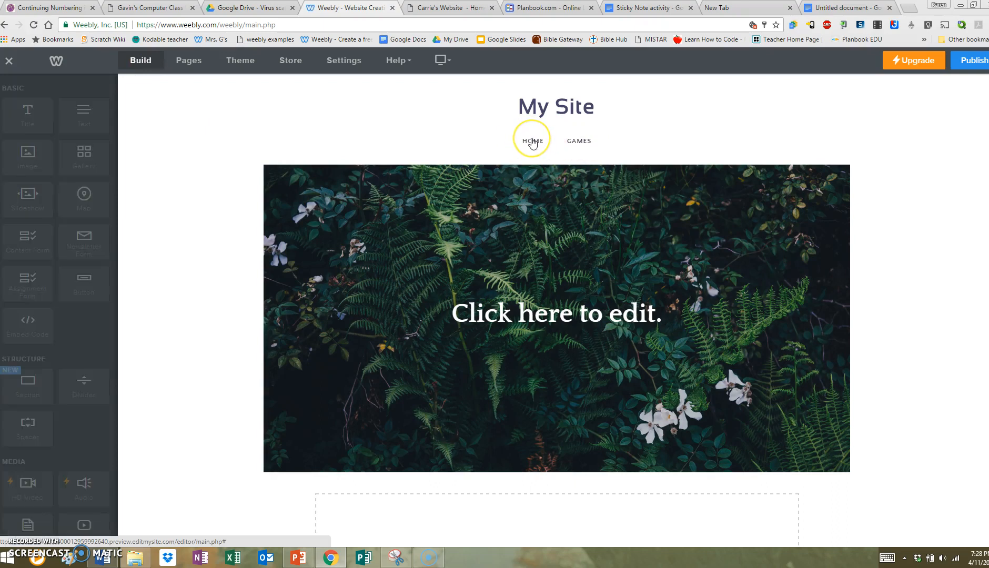
left_click(582, 141)
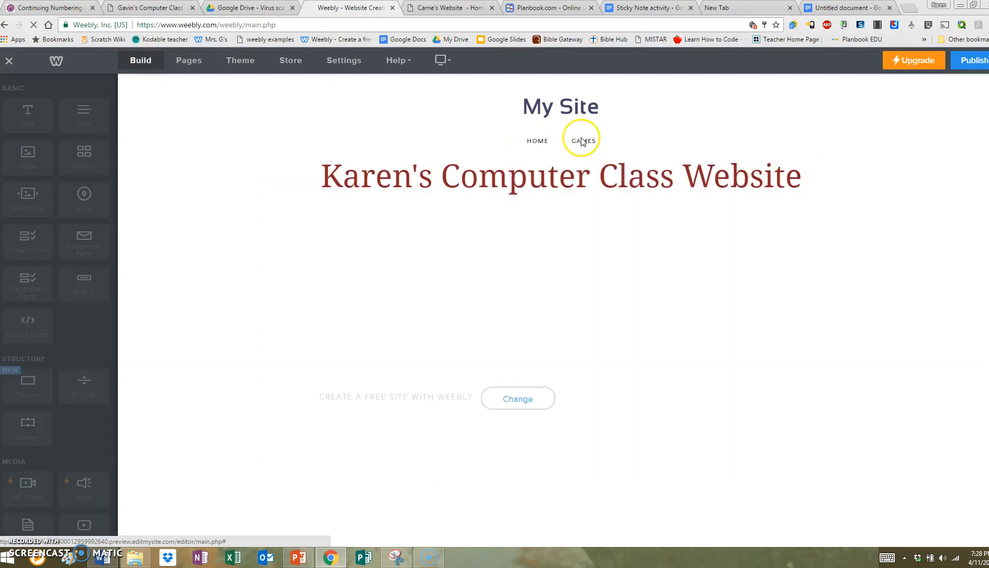